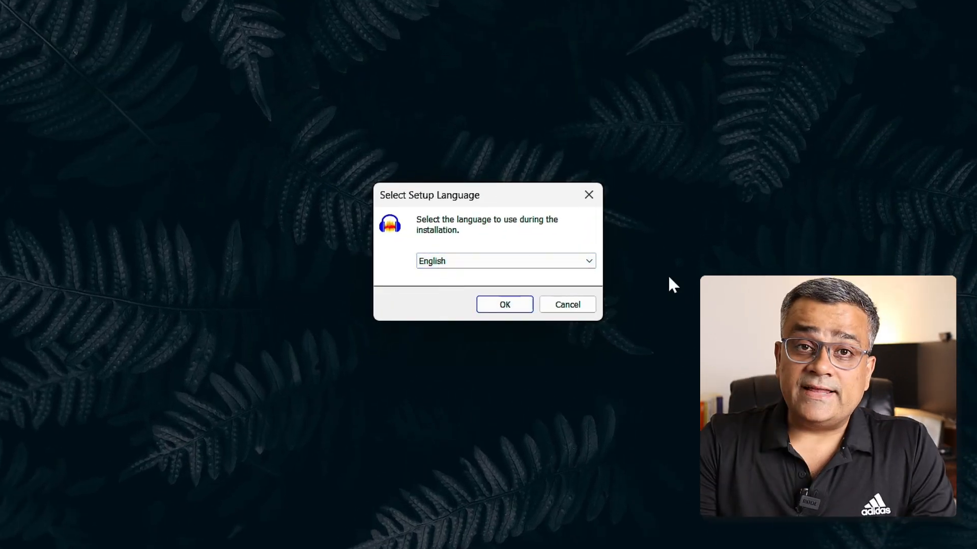
Step: Install Audacity 3.4.2 with English as the setup language, into the folder C:\Program Files\Audacity
click(502, 307)
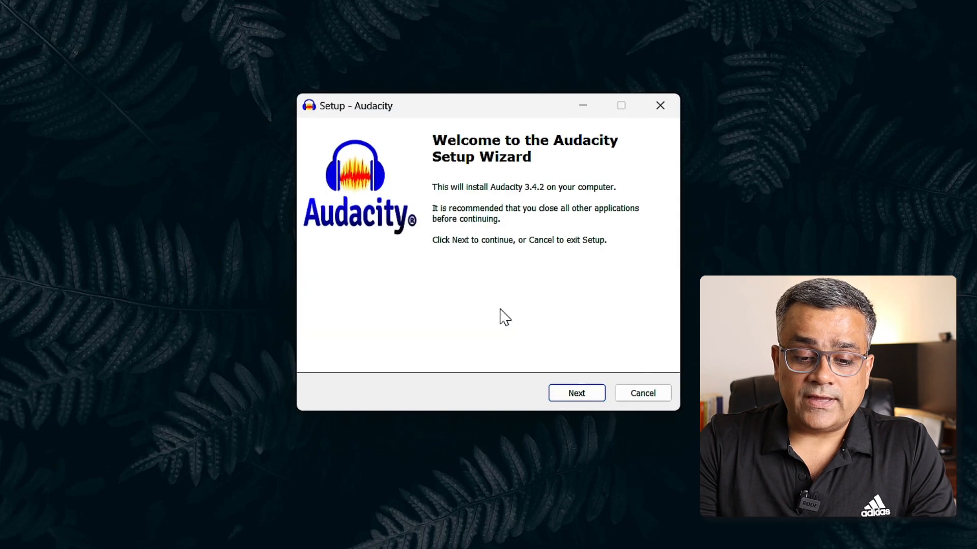
click(578, 397)
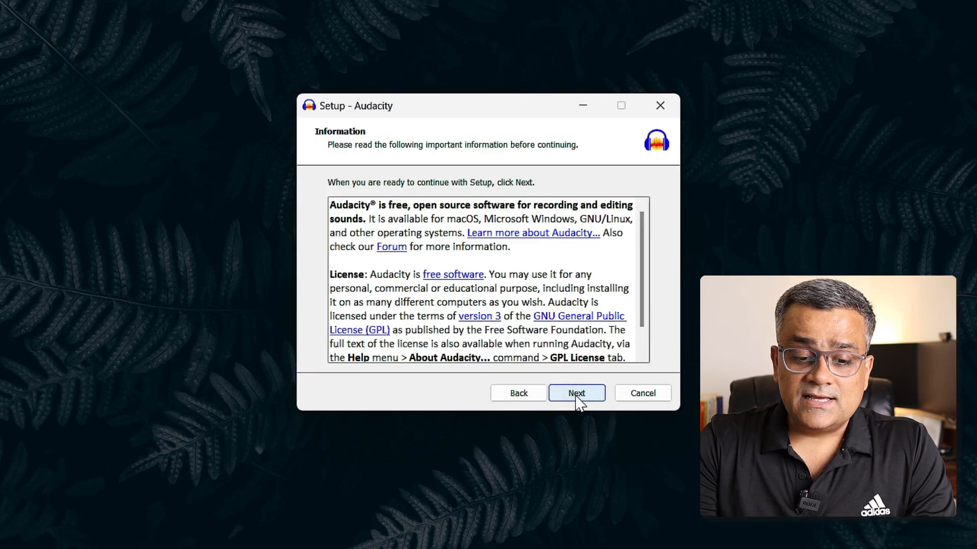
click(582, 393)
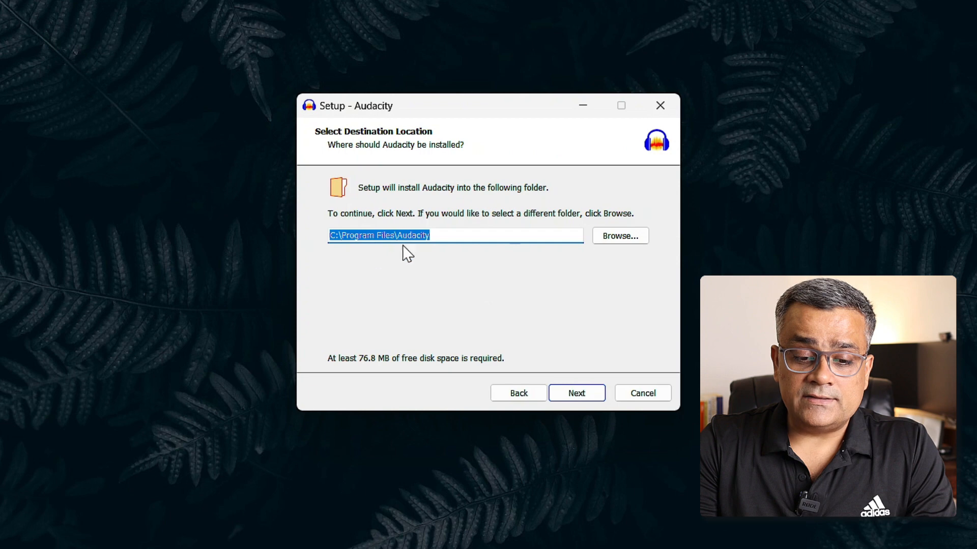
click(571, 397)
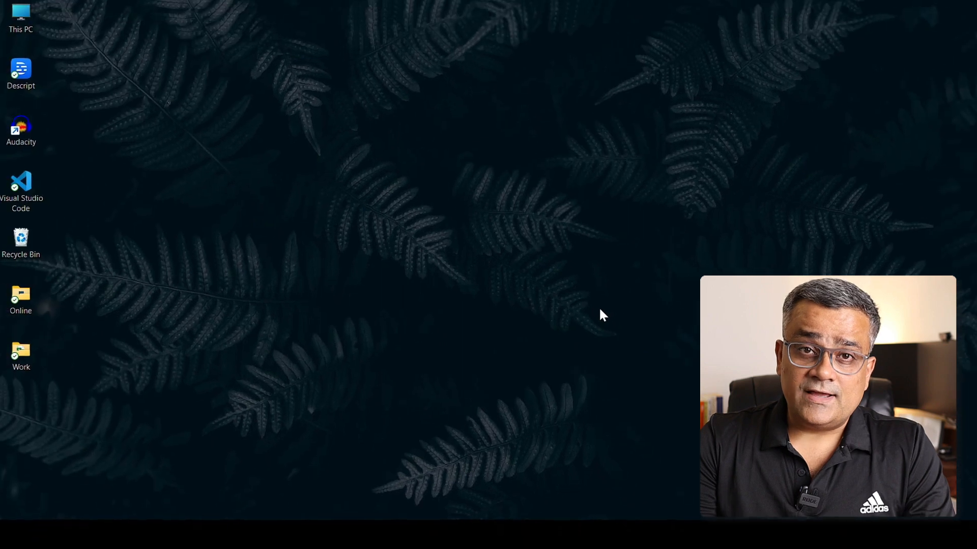
Step: Launch Audacity and import the WAV file "ChatGPT Mobile App - Raw Audio" from the "157 YouTube - ChatGPT Mobile App" folder
double_click(12, 132)
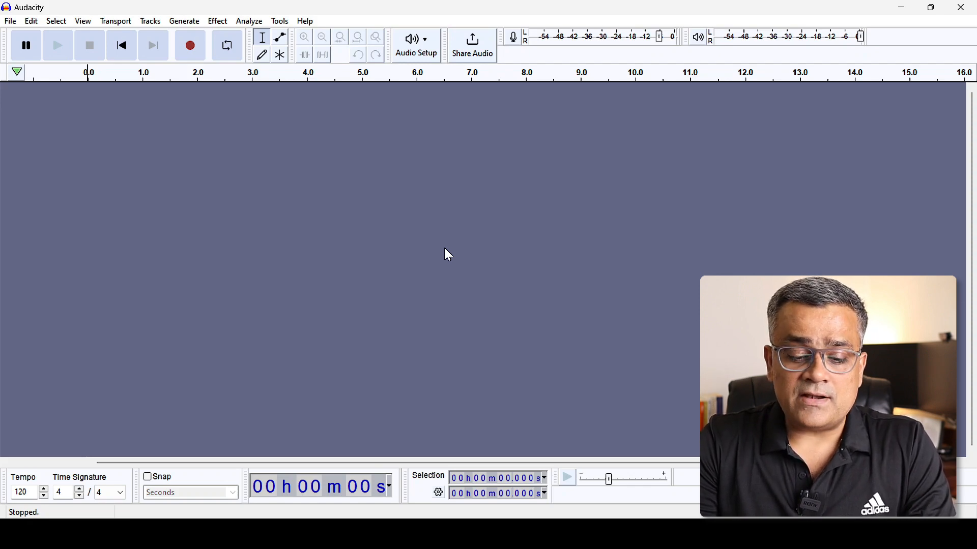
mouse_move(420, 534)
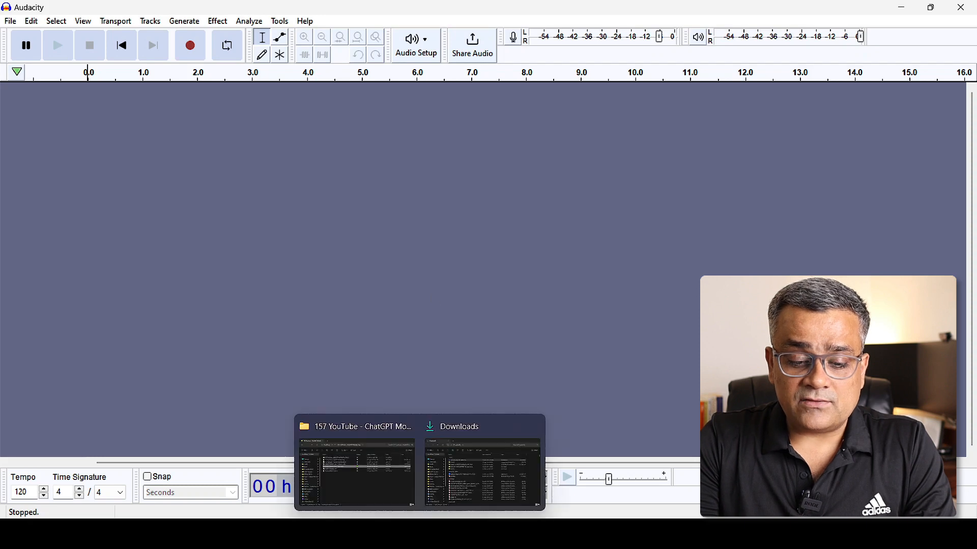
click(366, 486)
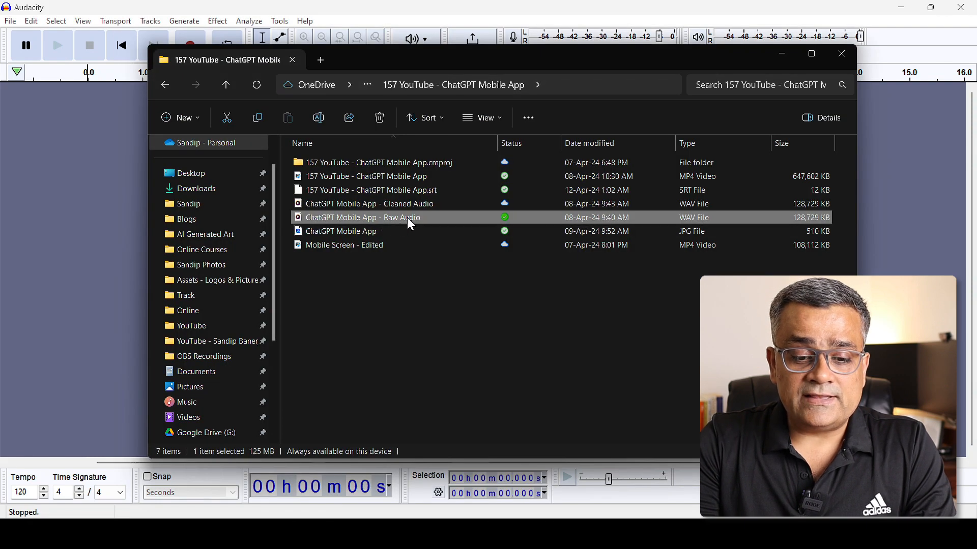
drag(418, 215, 99, 248)
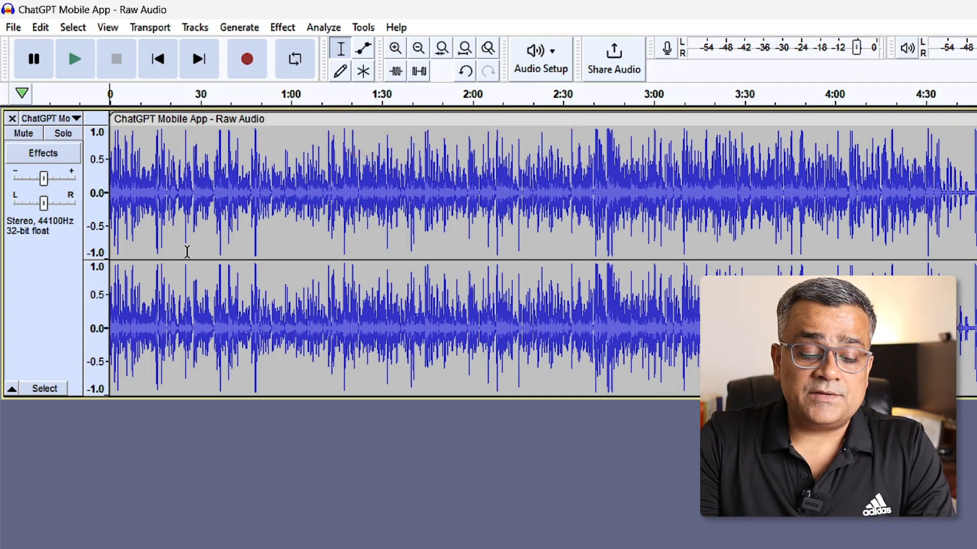
Step: Normalize the entire track to a peak amplitude of -3.0 dB with DC offset removal enabled
click(48, 388)
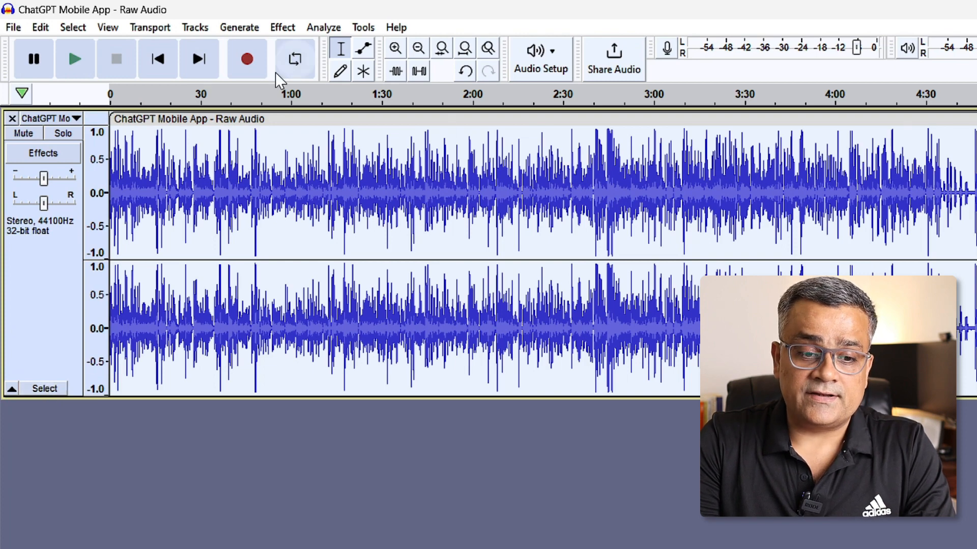
click(281, 28)
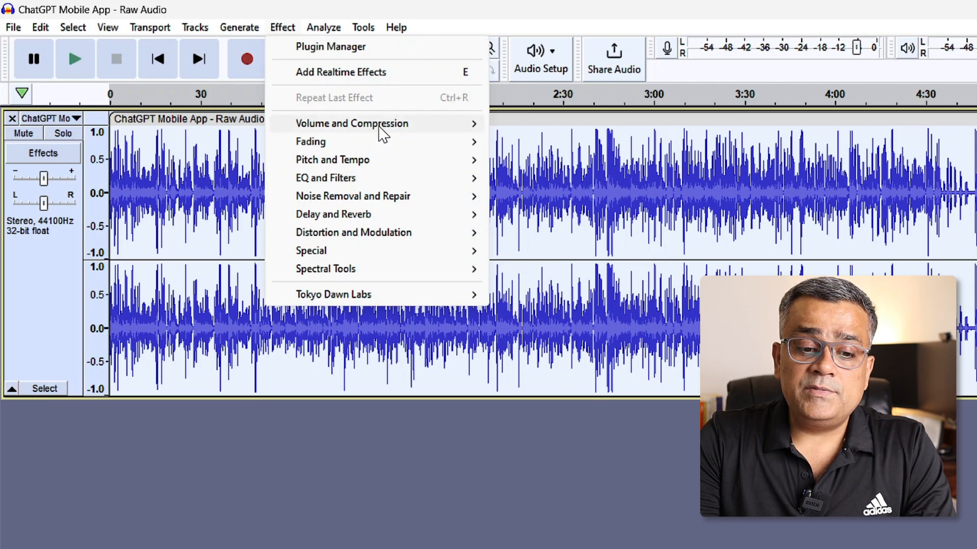
mouse_move(337, 130)
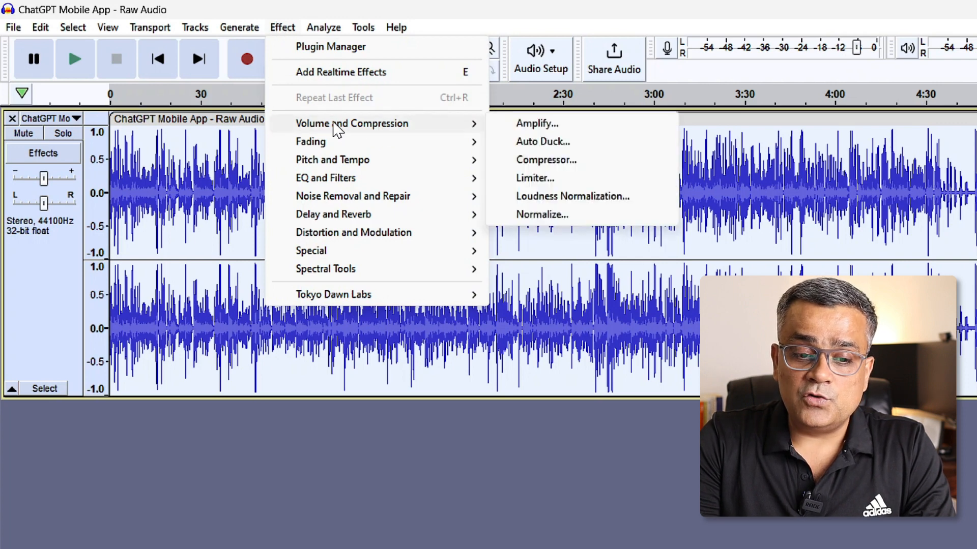
click(575, 222)
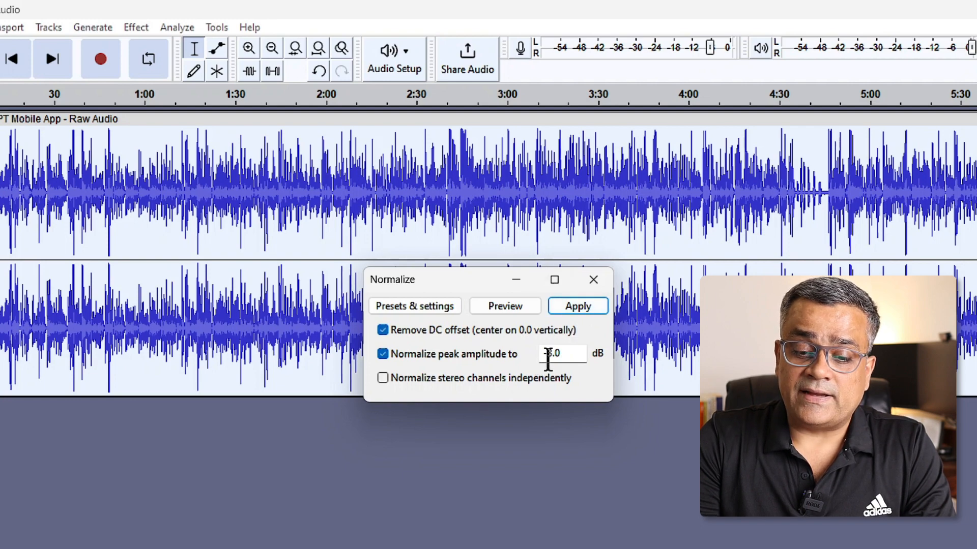
click(574, 311)
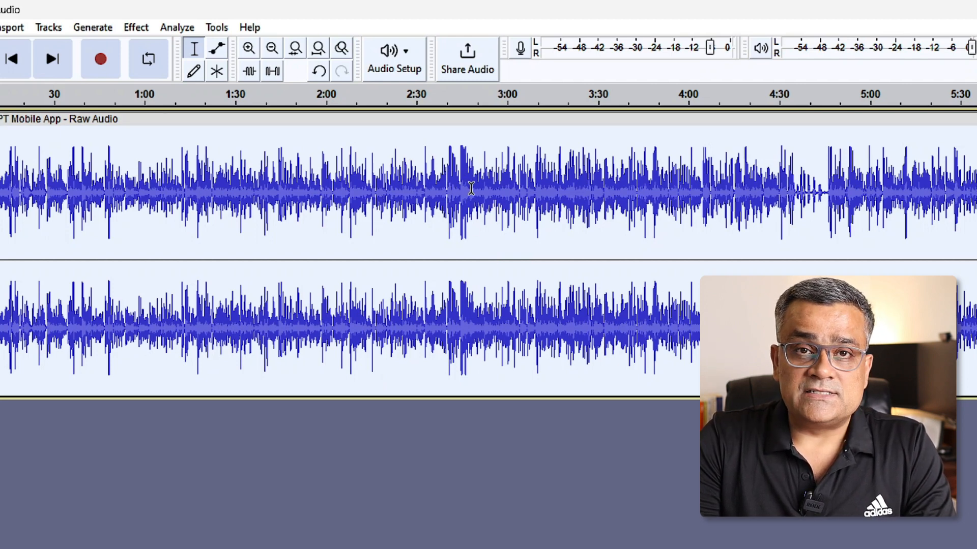
Step: Play a short stretch of the normalized audio starting at about 2:06
click(342, 191)
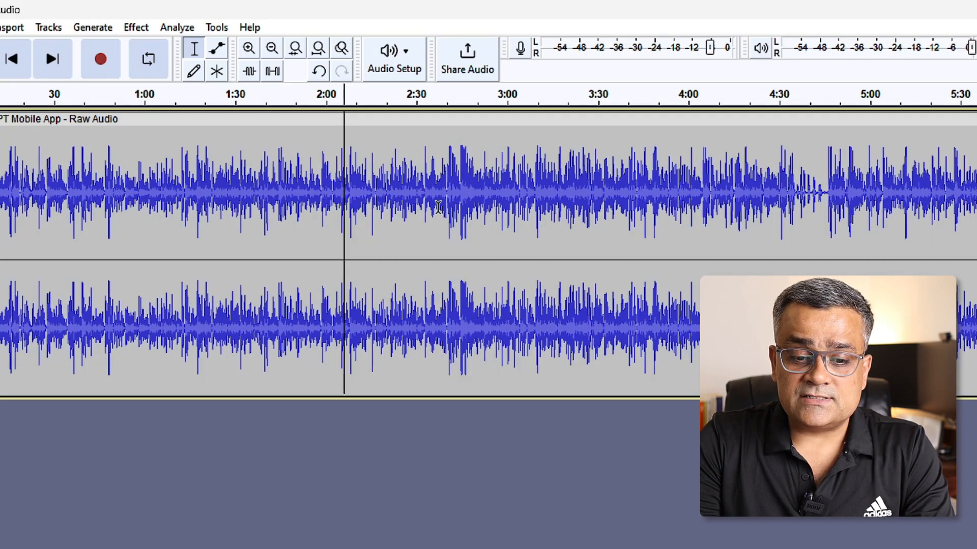
key(space)
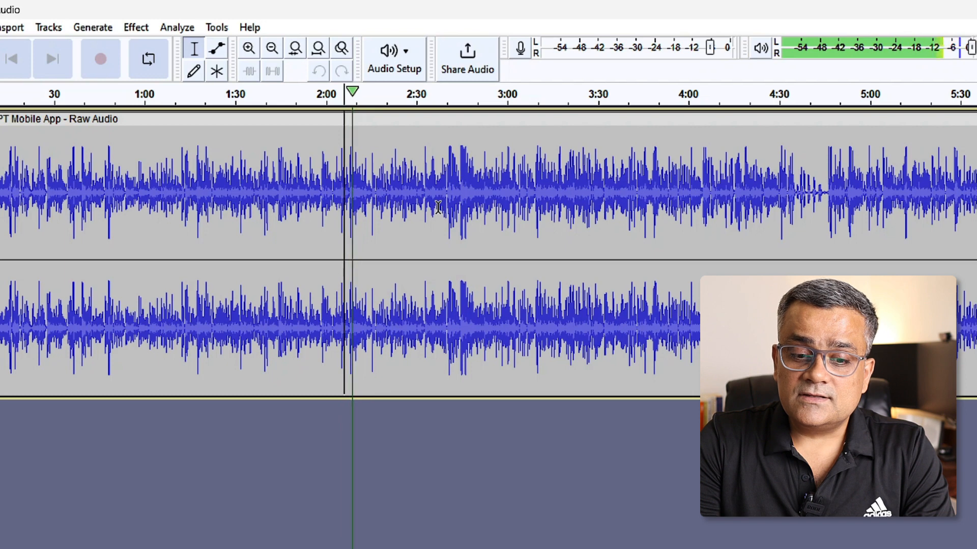
key(space)
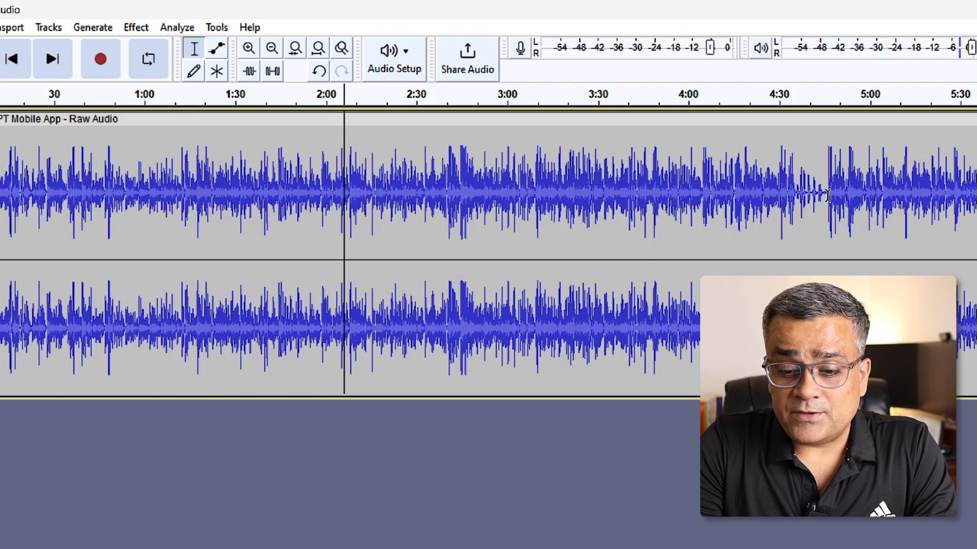
Step: Capture a noise profile with Noise Reduction from the silent gap between about 4:44 and 4:46
scroll(824, 201, up, 1)
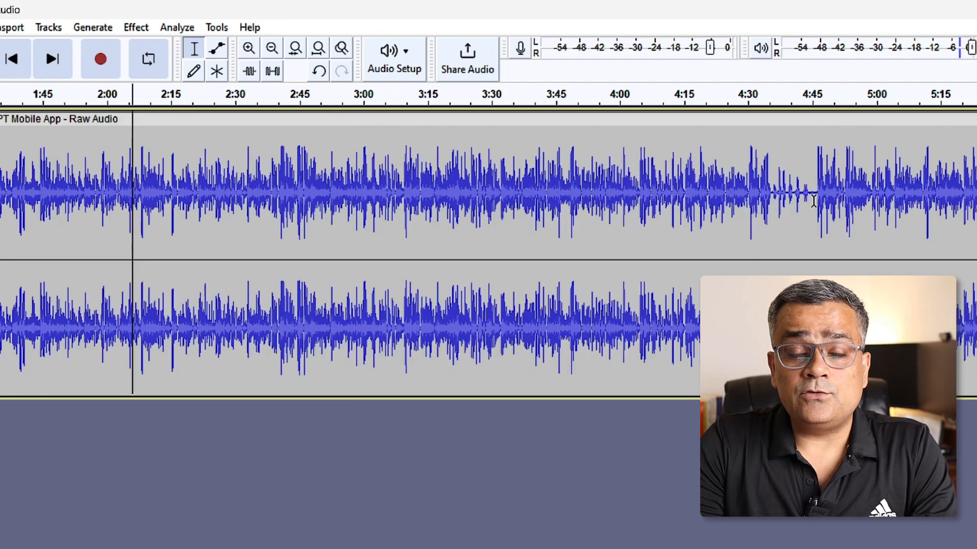
scroll(796, 201, up, 3)
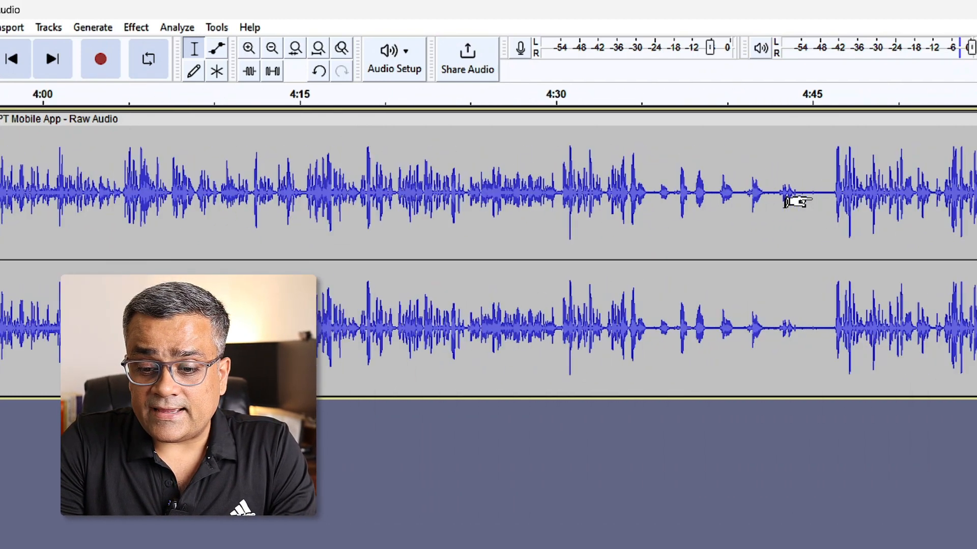
scroll(796, 201, up, 2)
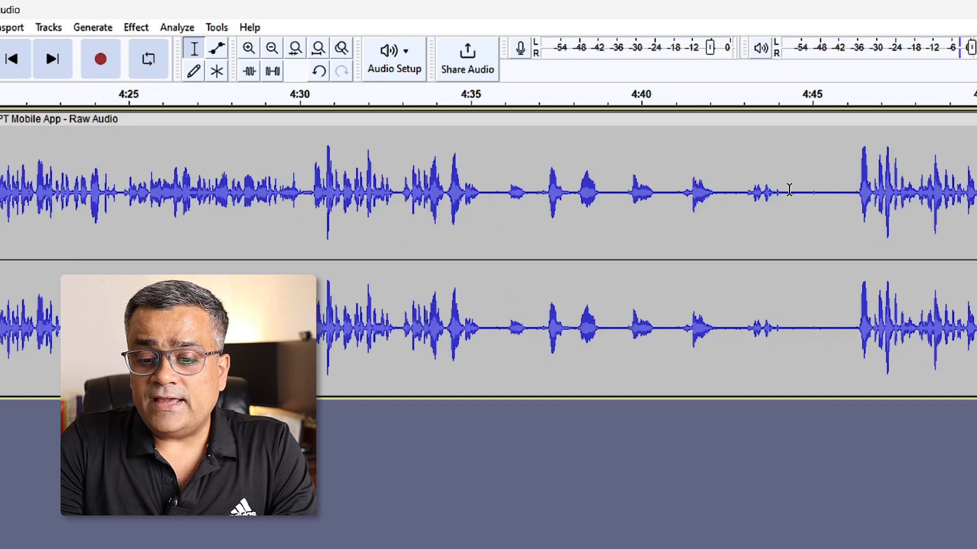
drag(789, 190, 851, 195)
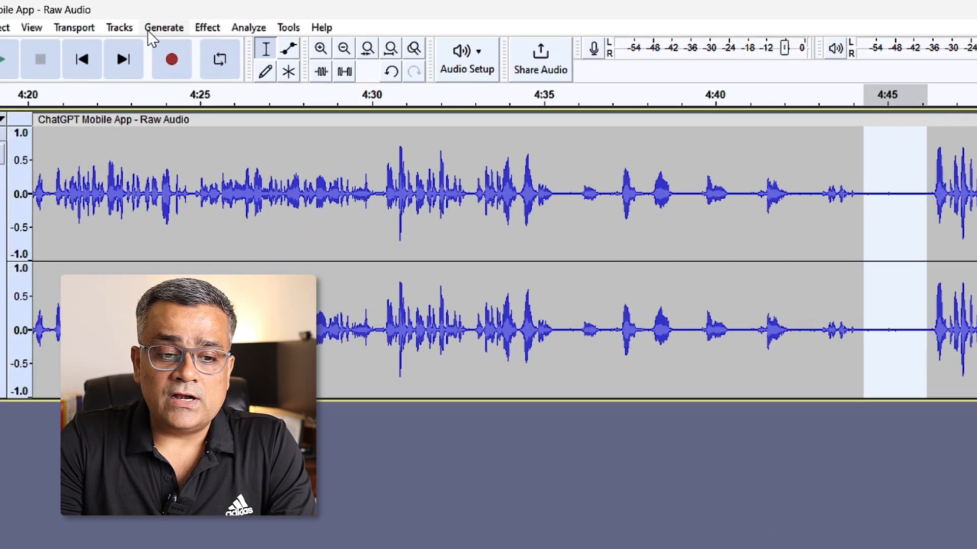
click(218, 27)
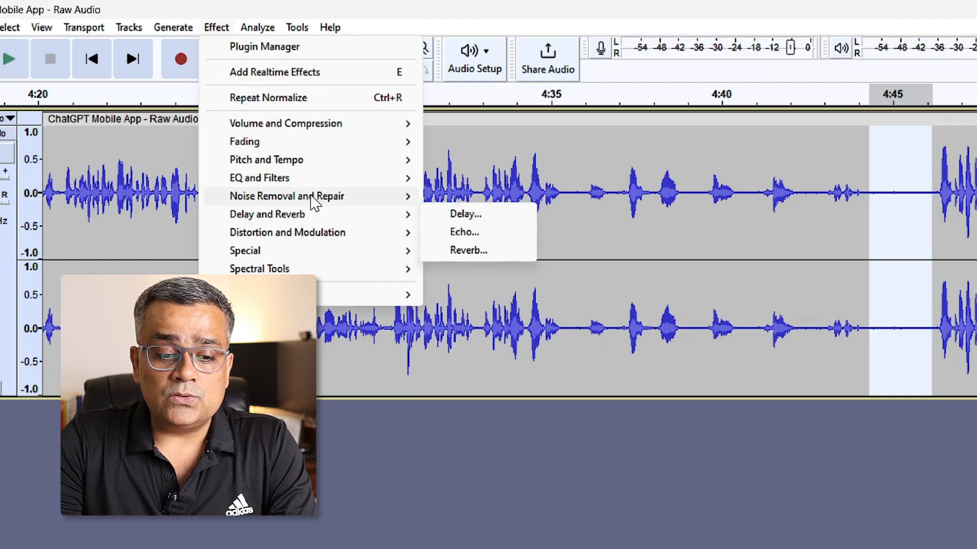
mouse_move(314, 202)
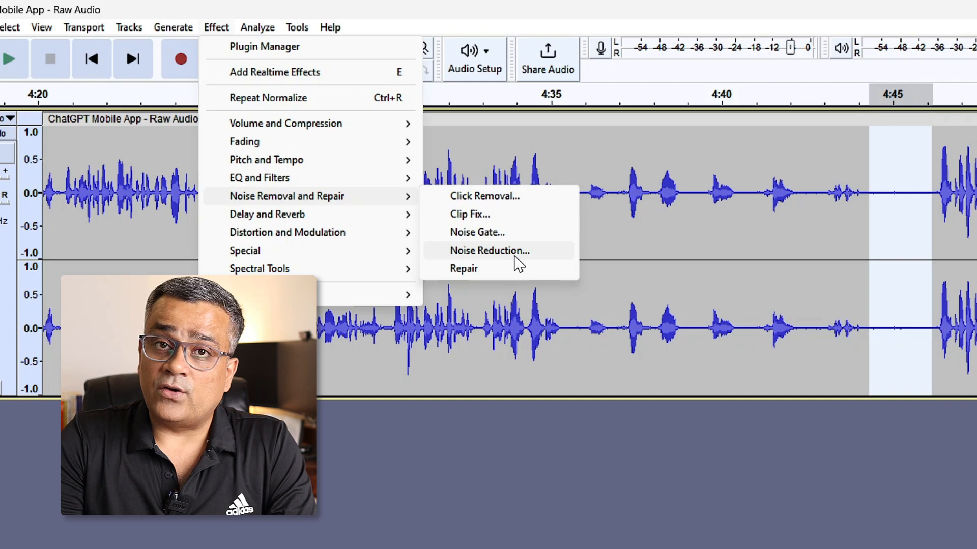
click(516, 257)
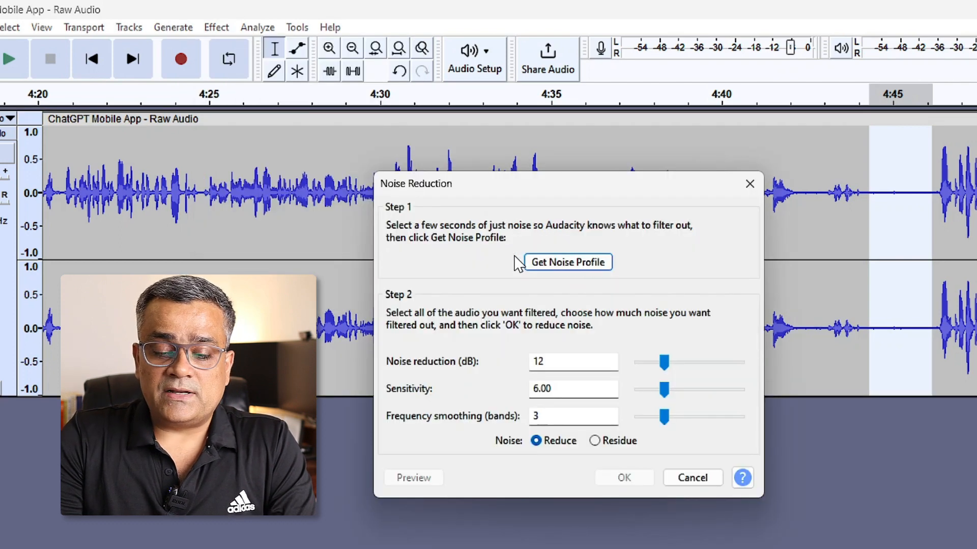
click(569, 266)
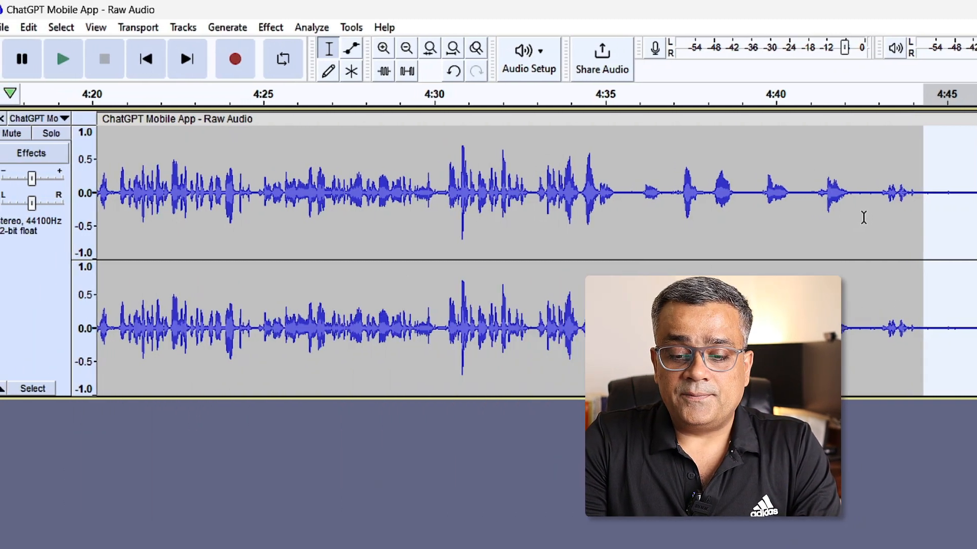
Step: Apply Noise Reduction to the whole track with 12 dB reduction, sensitivity 6.00 and frequency smoothing of 3 bands
click(38, 390)
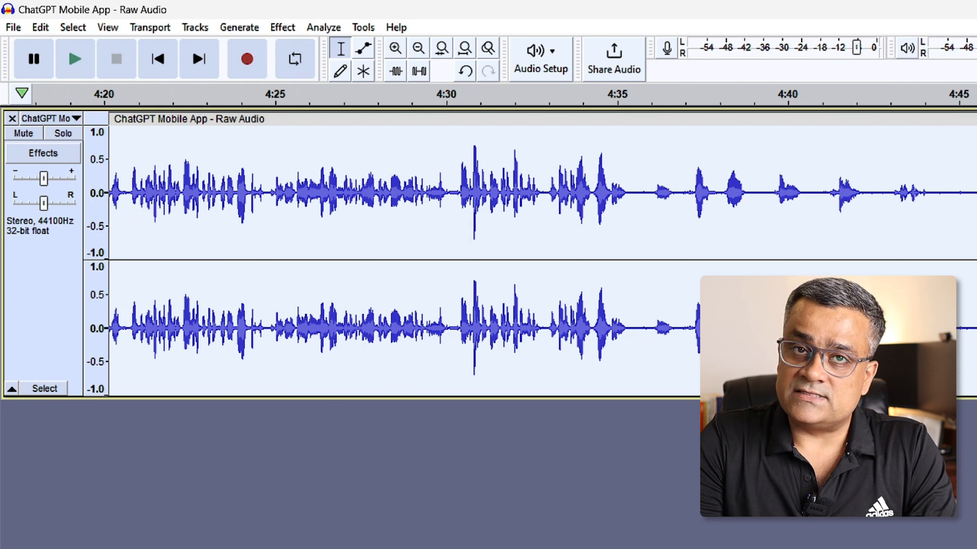
click(282, 27)
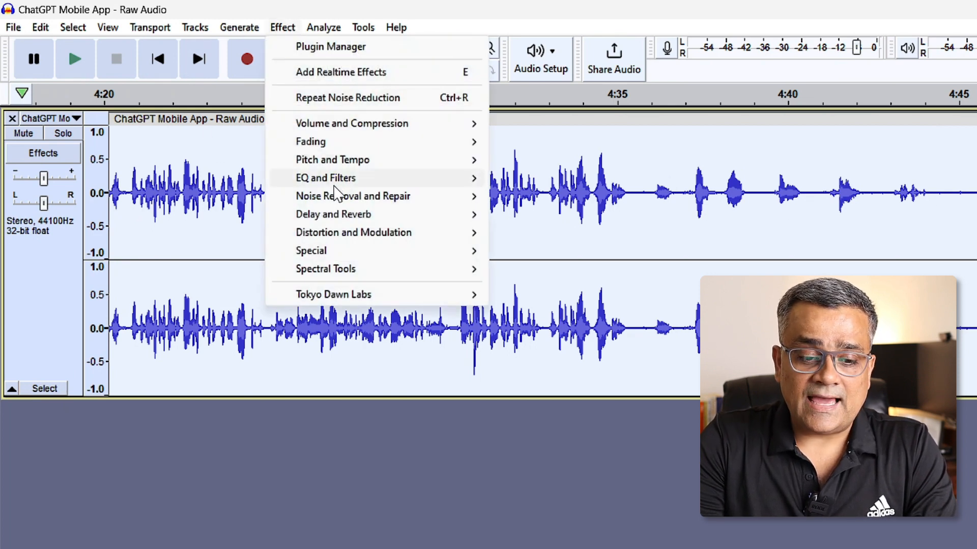
mouse_move(336, 195)
click(562, 253)
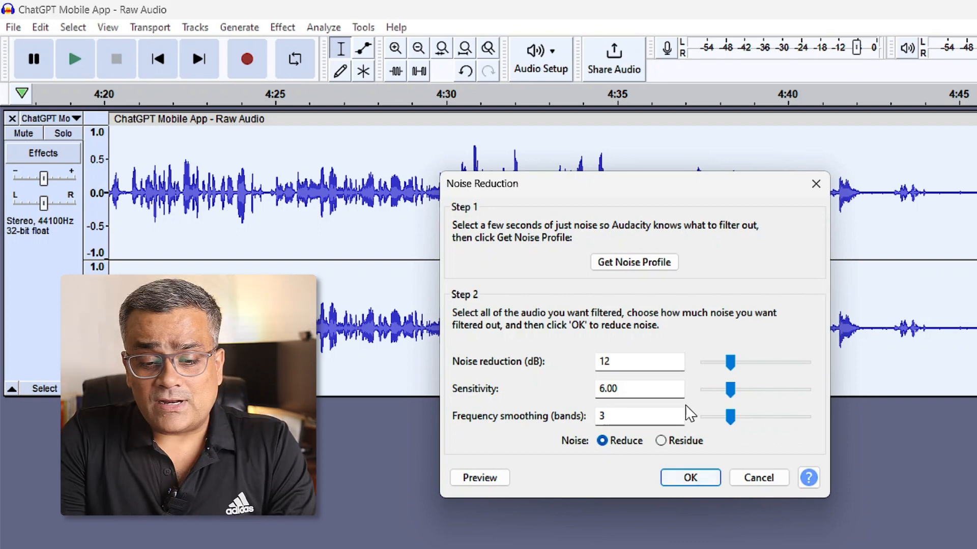
click(692, 478)
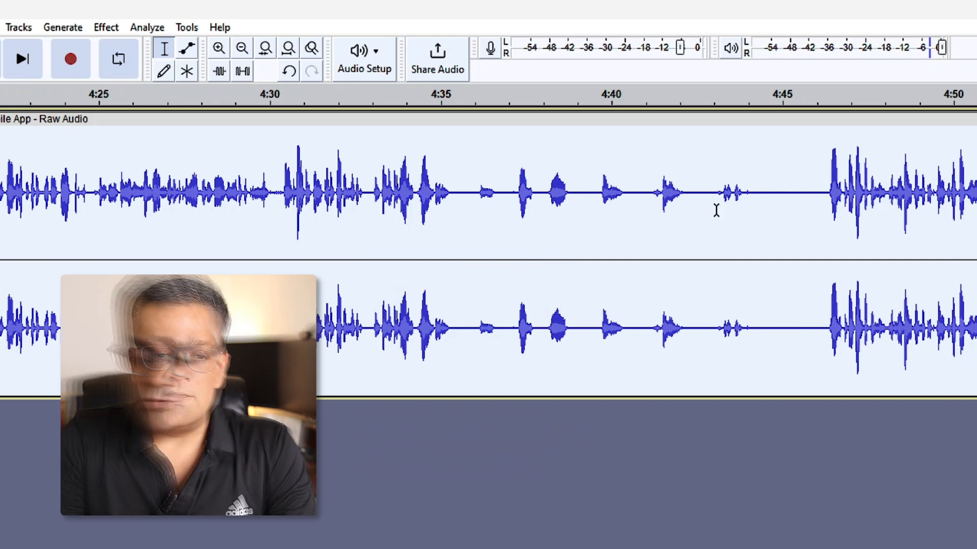
Step: Play the noise-reduced audio from about 4:30 through the quiet section
click(286, 188)
key(space)
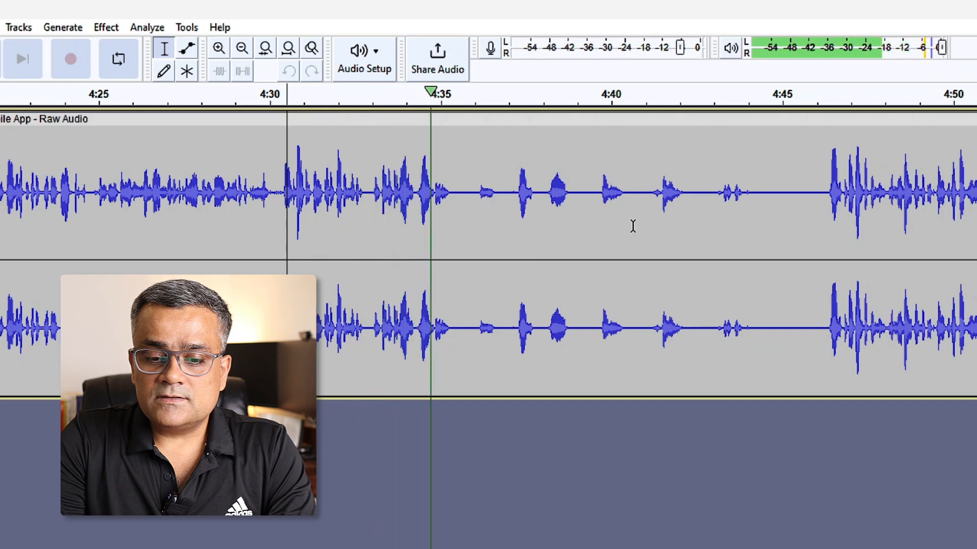
key(space)
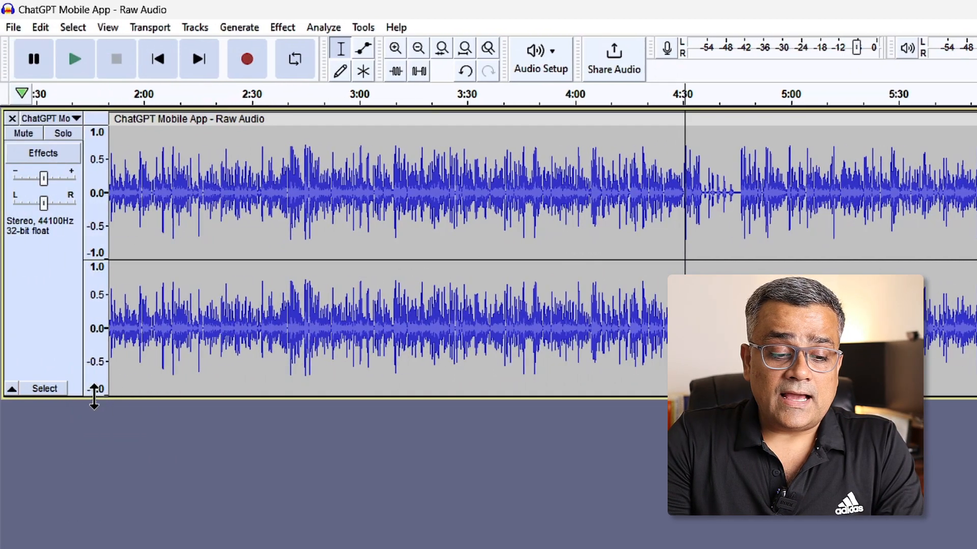
Step: Apply Graphic EQ to the whole track, keeping the curve with boosted low and high bands and lower mids
click(45, 389)
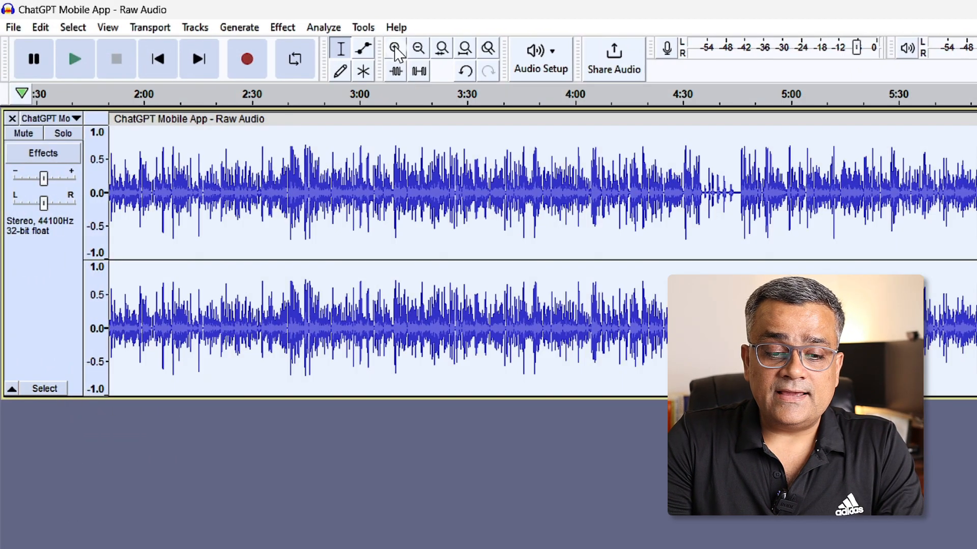
click(283, 28)
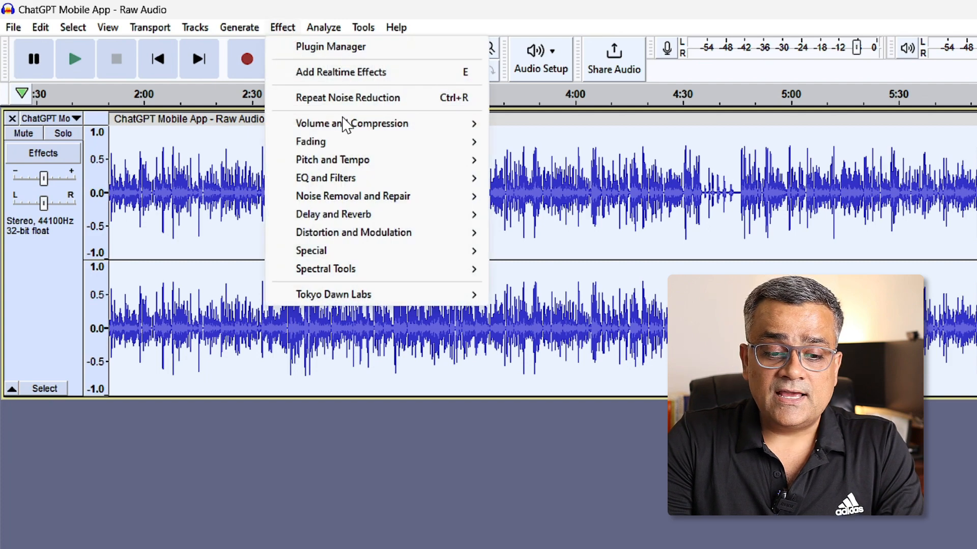
mouse_move(349, 179)
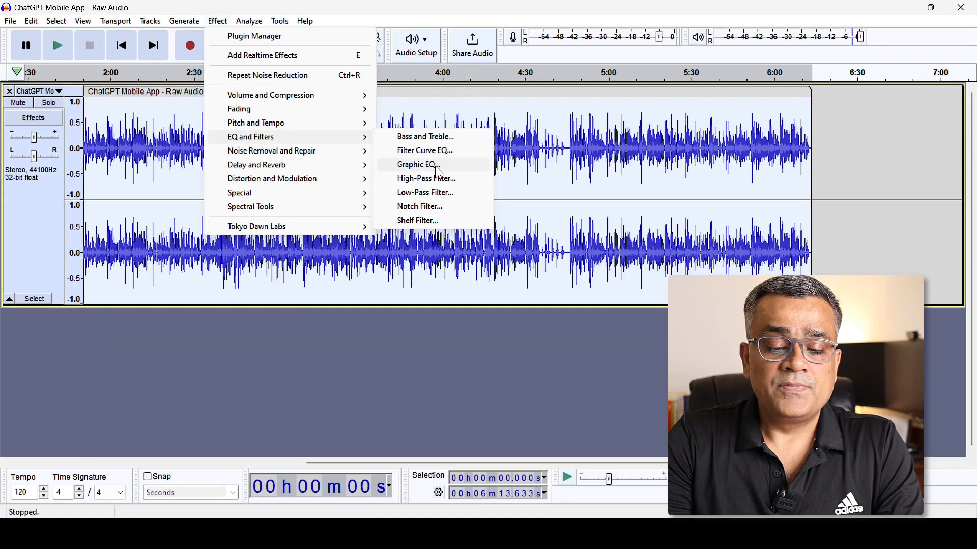
click(436, 167)
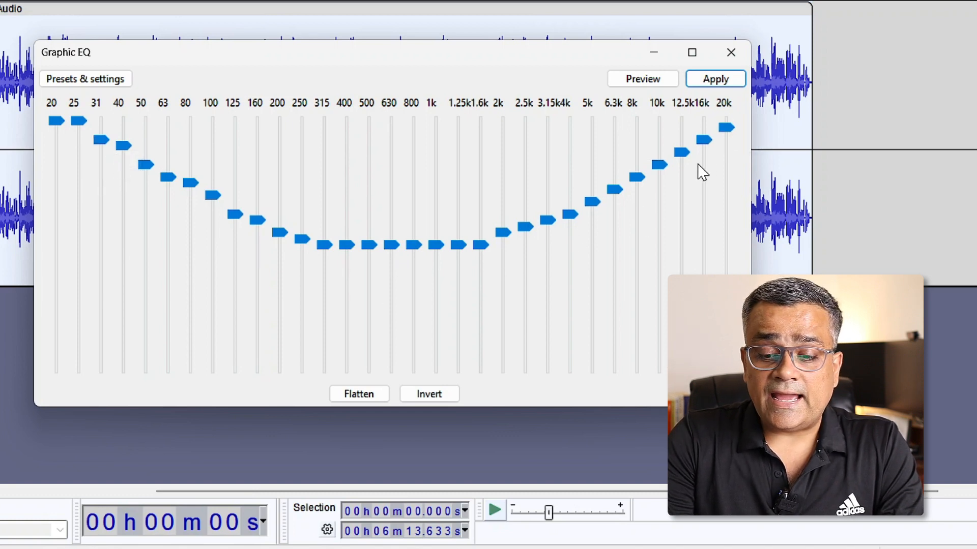
mouse_move(727, 131)
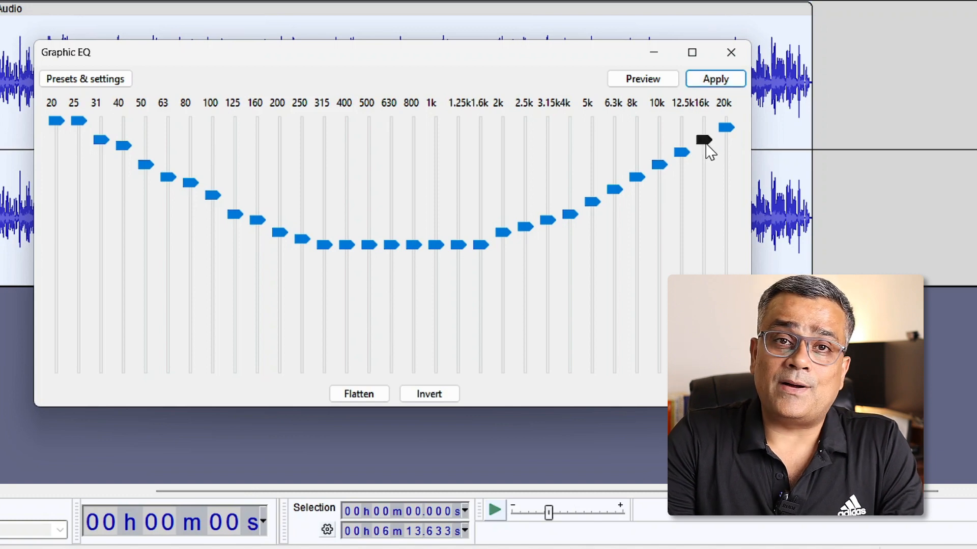
mouse_move(687, 142)
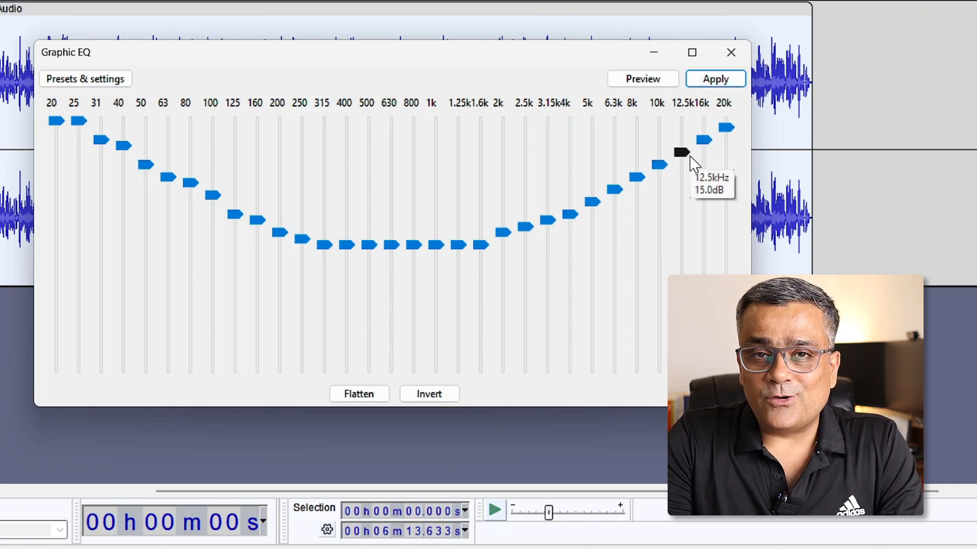
click(713, 80)
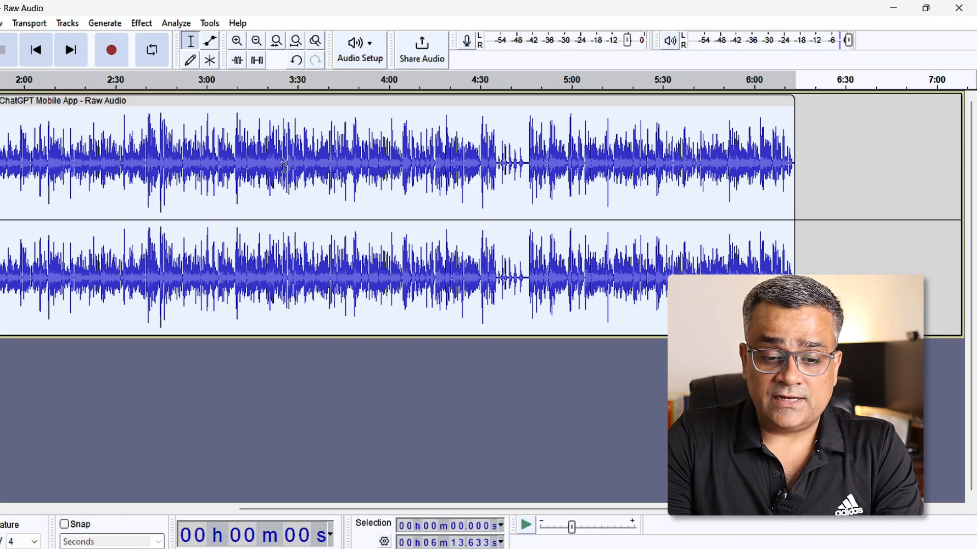
Step: Play a short stretch of the equalized audio starting at about 3:27
click(289, 168)
key(space)
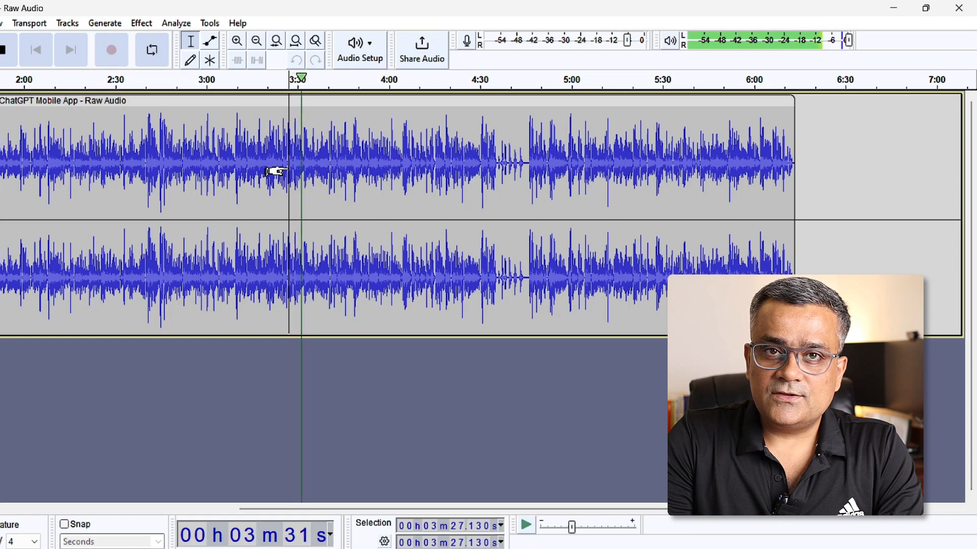
key(space)
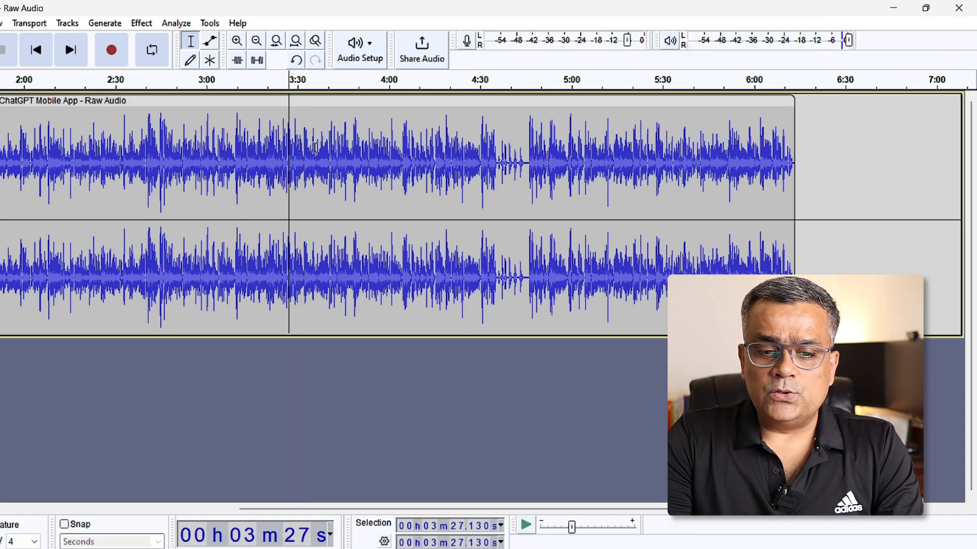
Step: Place the cursor at 3:30 in the processed track and load the original ChatGPT Mobile App - Raw Audio recording into a new project
ctrl+scroll(315, 147, up, 5)
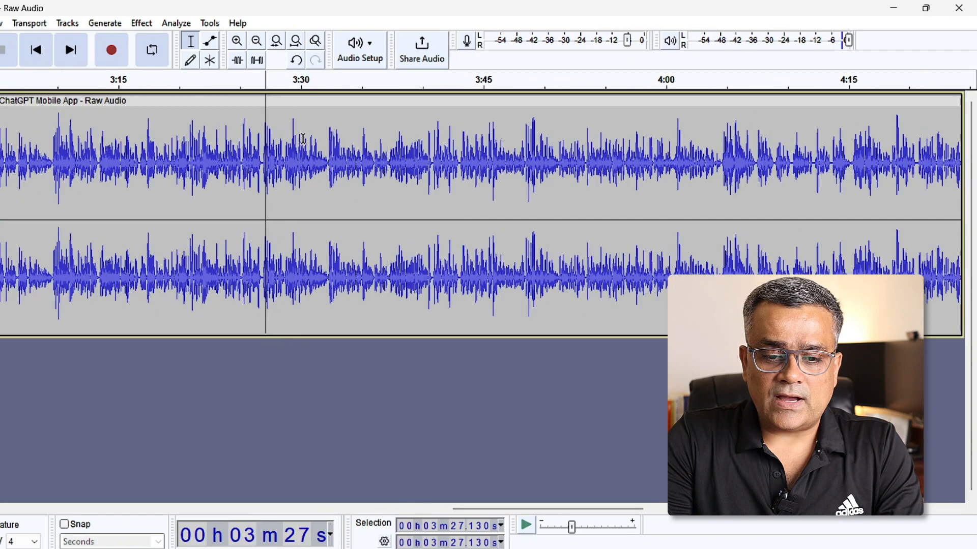
click(301, 142)
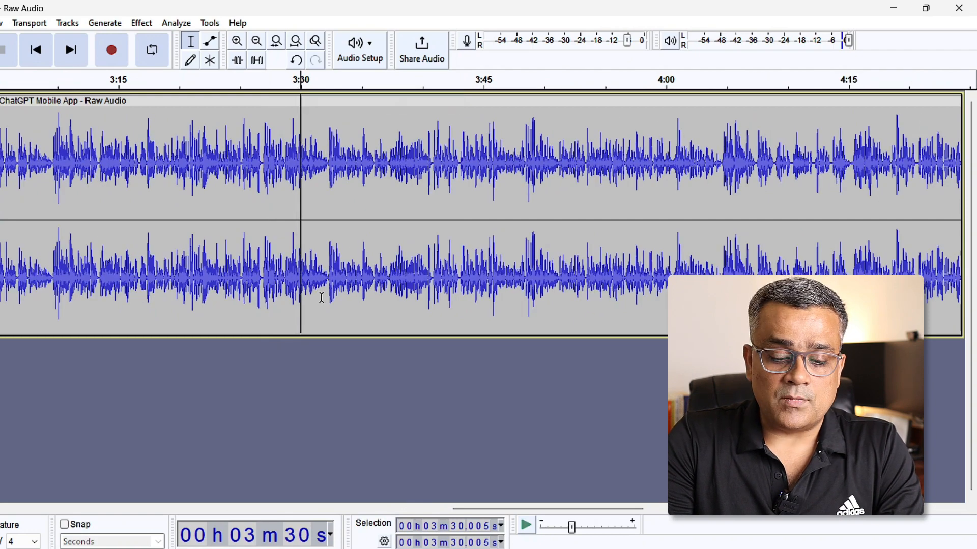
click(2, 23)
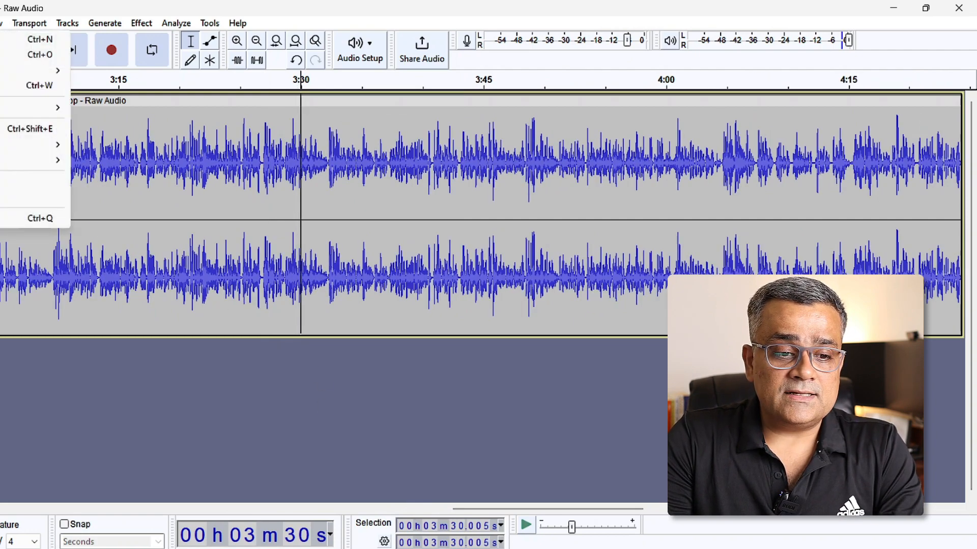
click(2, 39)
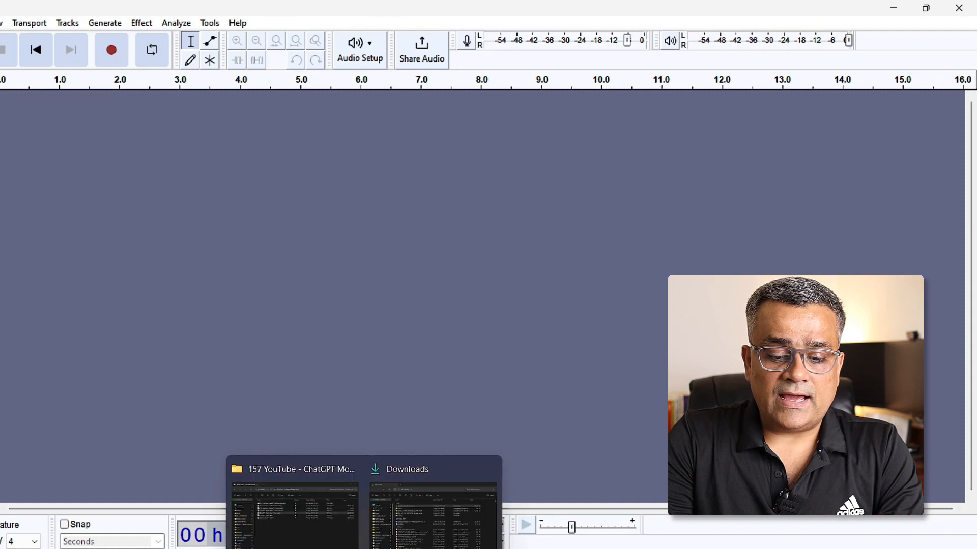
click(340, 530)
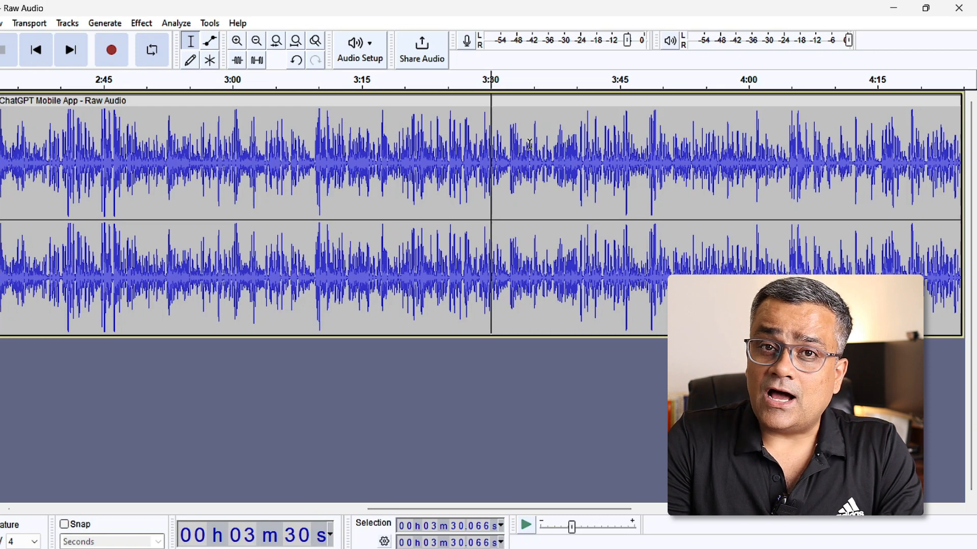
Step: Play the raw recording from 3:30 and compare it with the same passage in the processed project
key(space)
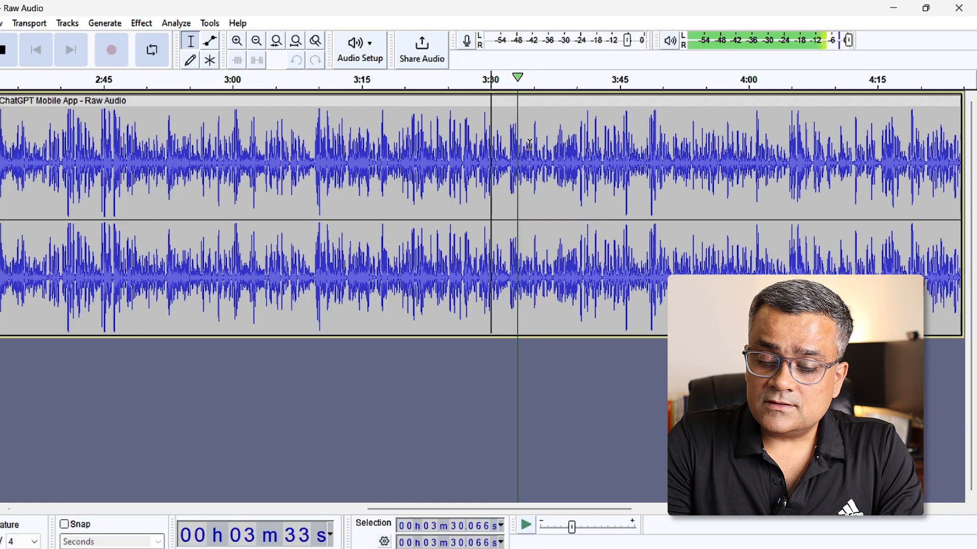
key(space)
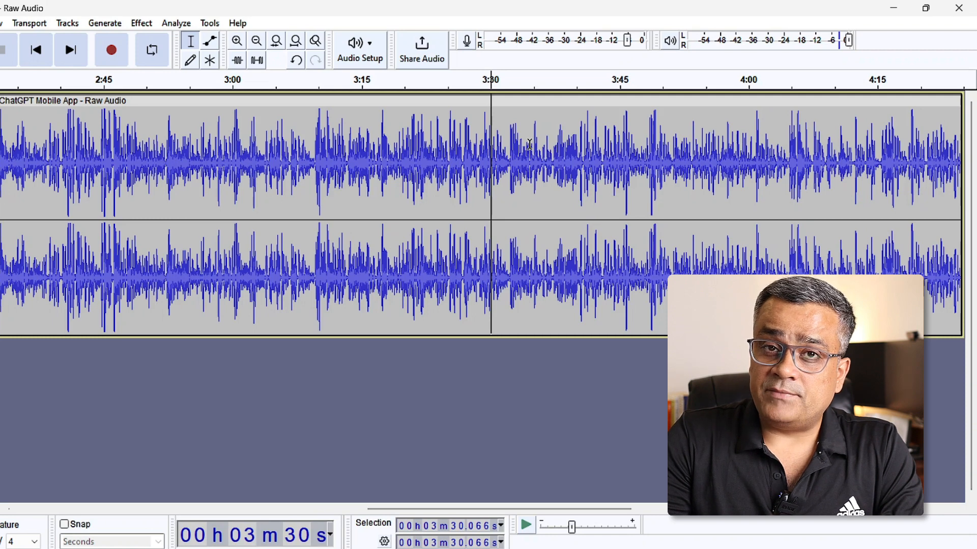
key(space)
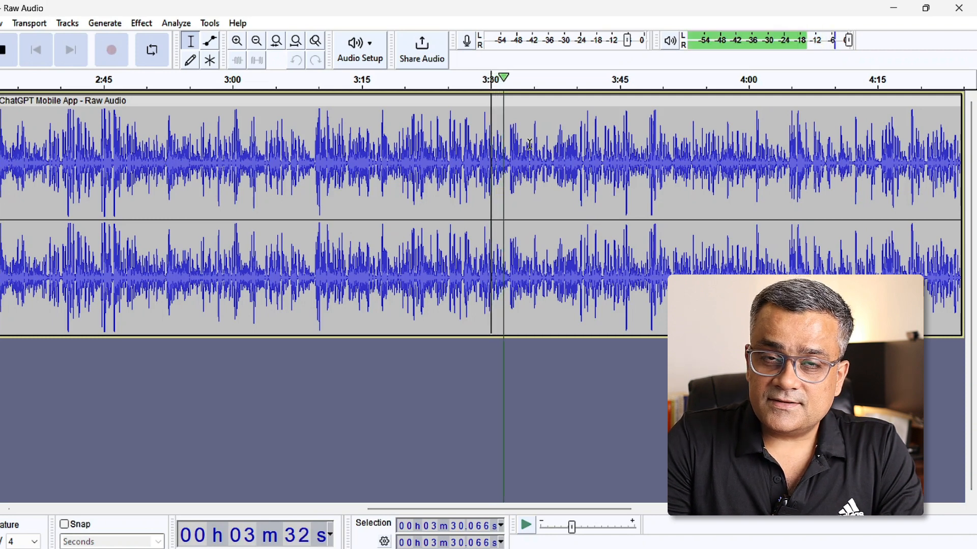
key(space)
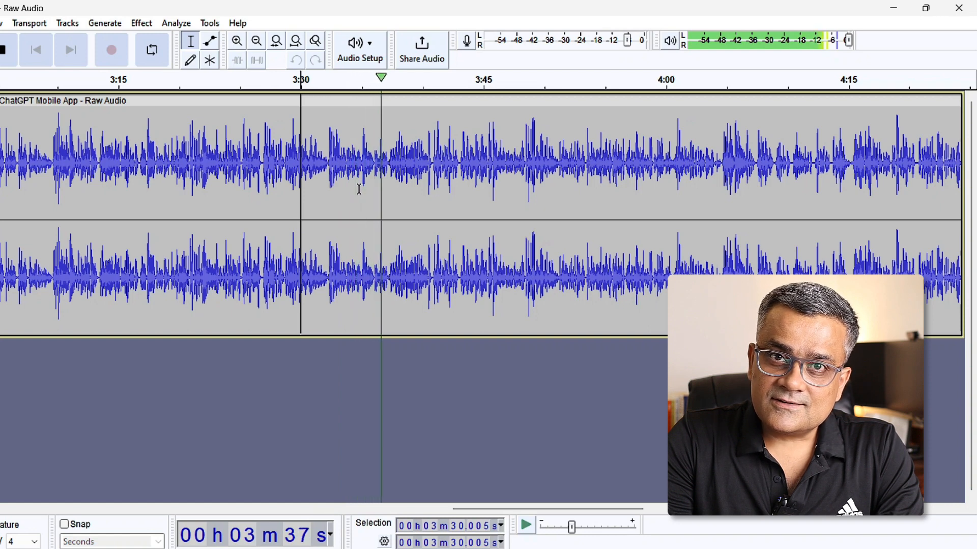
key(space)
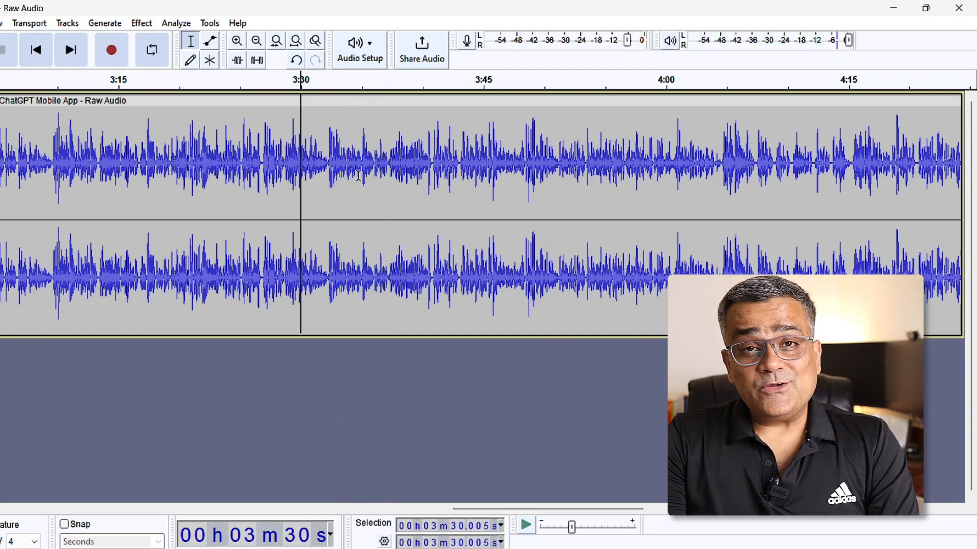